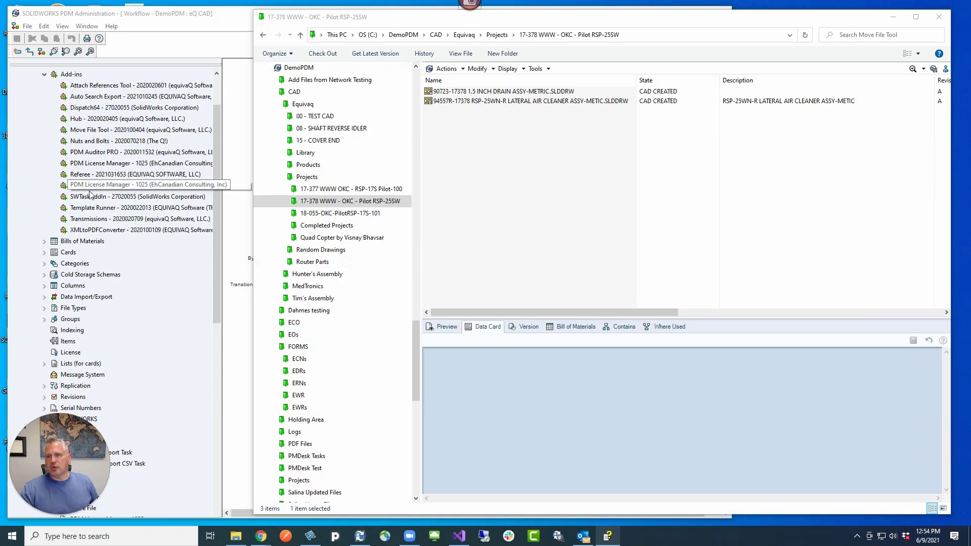
- Open the Move File Tool add-in's settings and check the list of available admin usernames without changing the selection
click(92, 132)
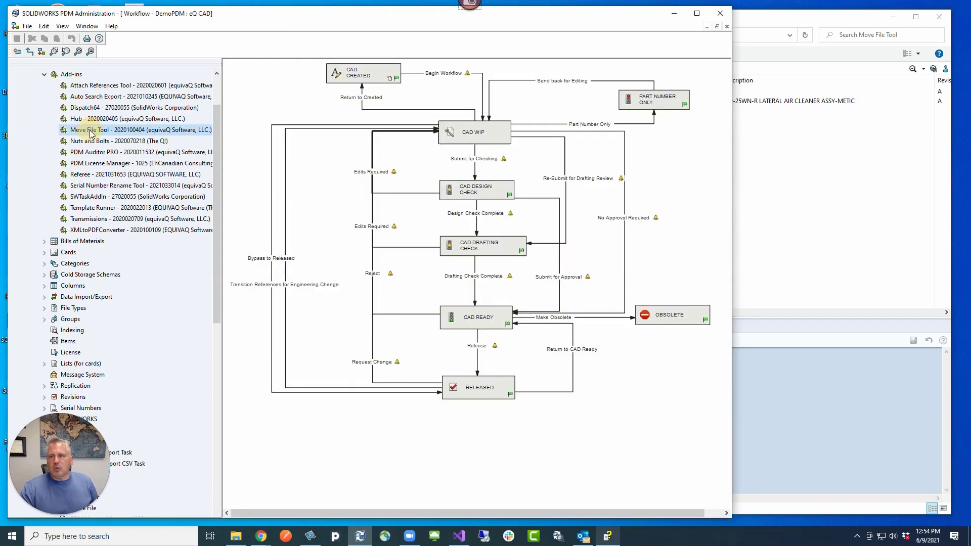
right_click(91, 131)
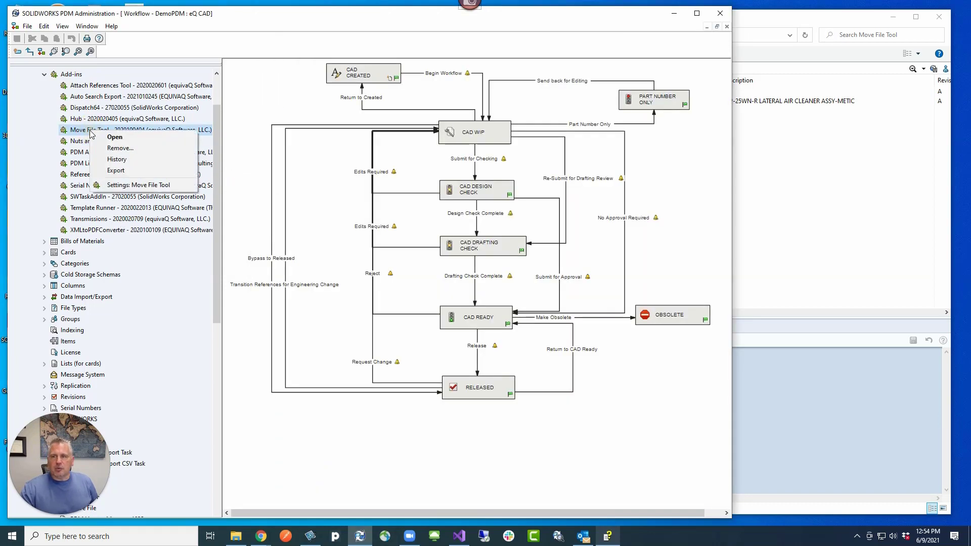
click(139, 185)
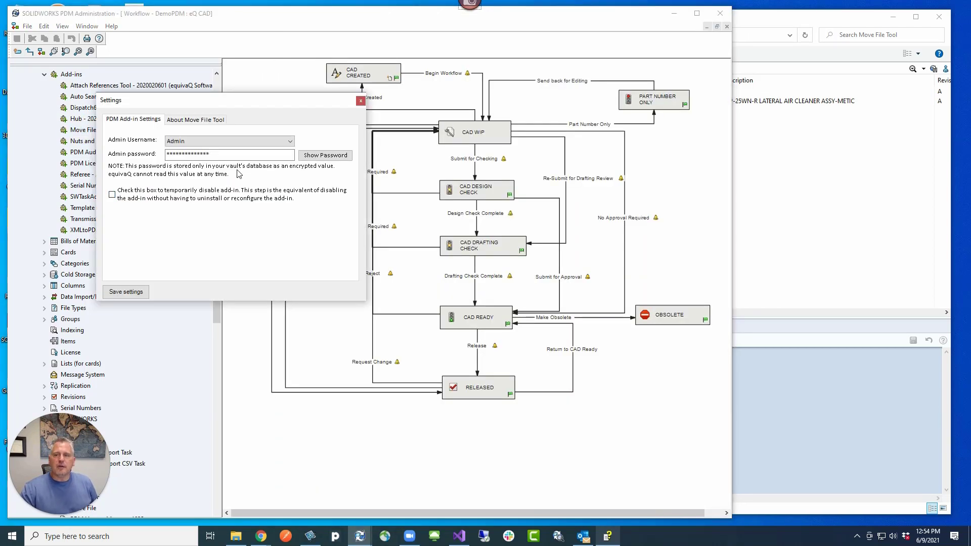
click(290, 143)
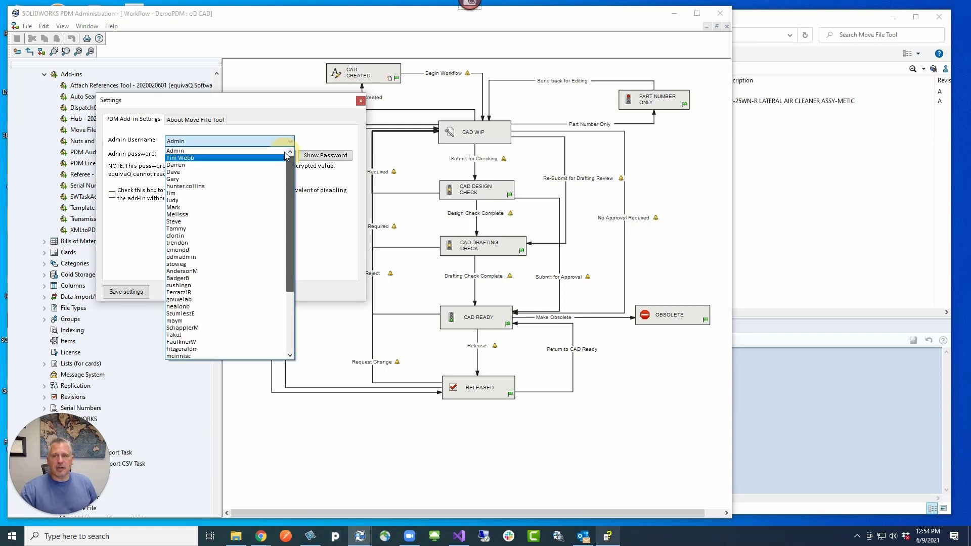
click(259, 128)
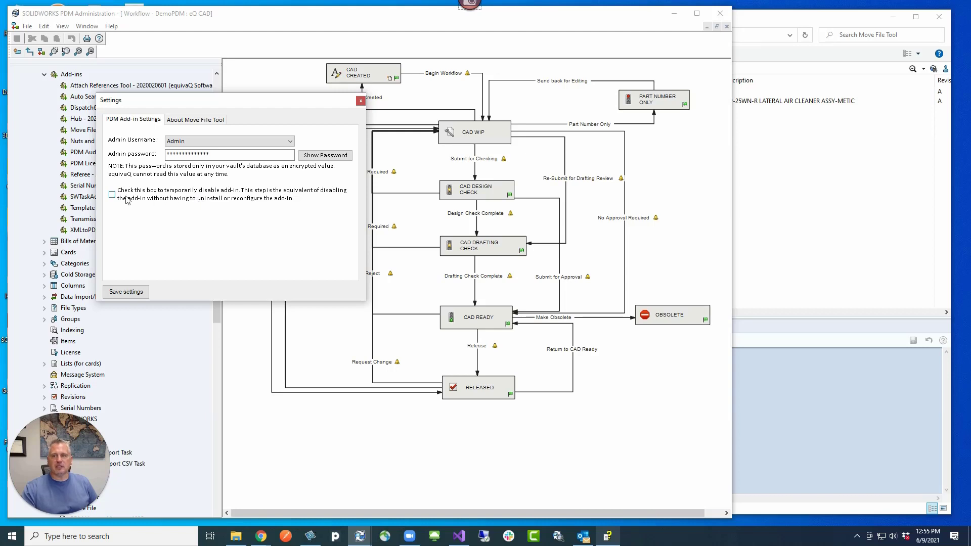
- Toggle the option that temporarily disables the add-in, leave it off, and save the Move File Tool settings
click(112, 195)
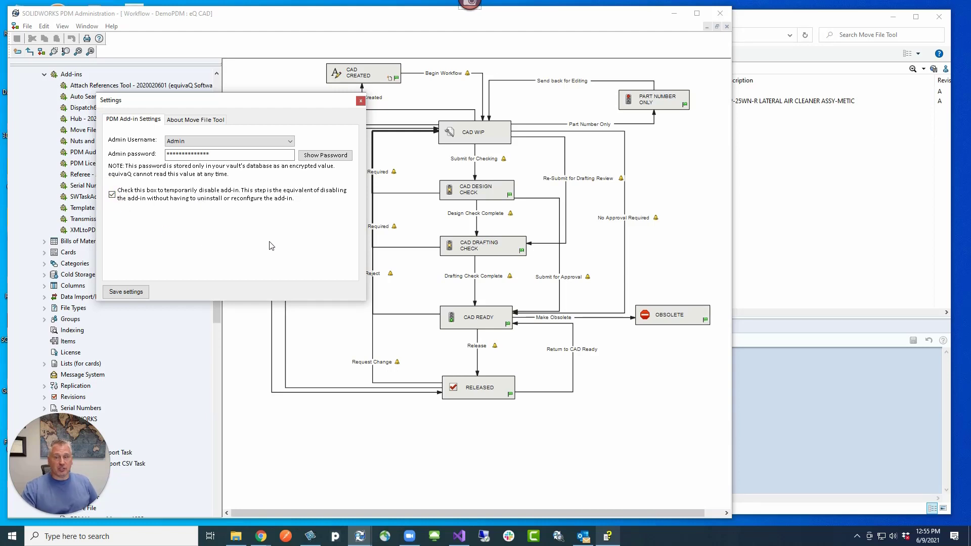
click(126, 292)
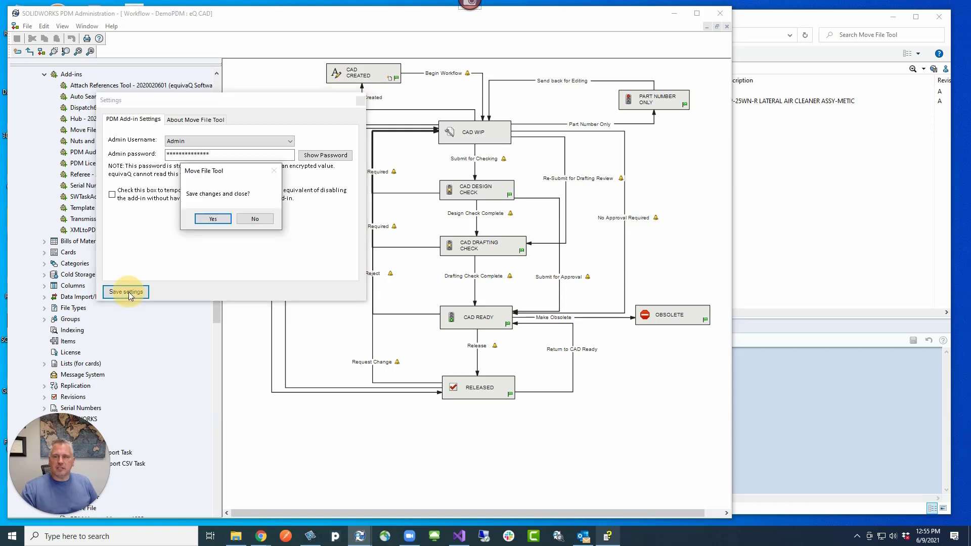
click(213, 219)
- Review the Move File task's add-in, execution method and destination folder settings, and accept its properties
drag(219, 223, 210, 328)
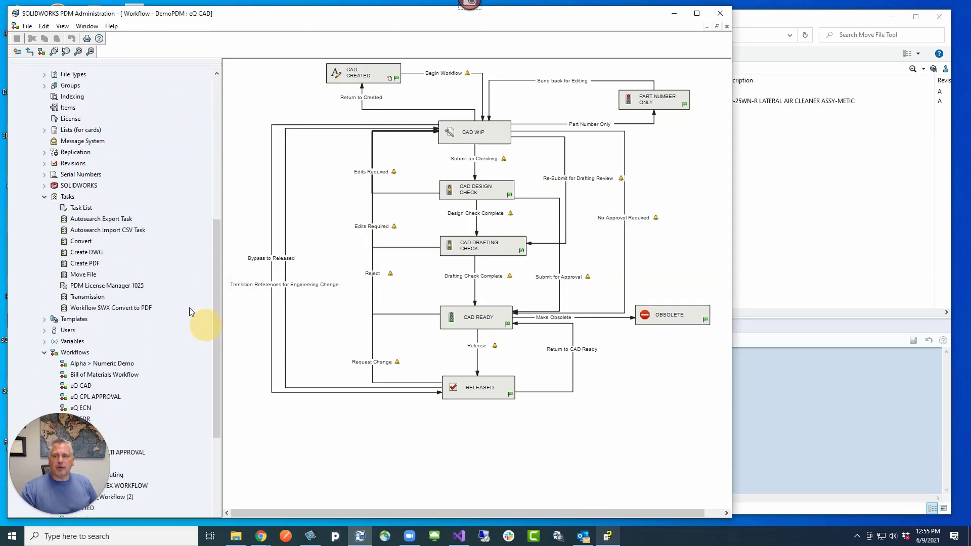
click(82, 274)
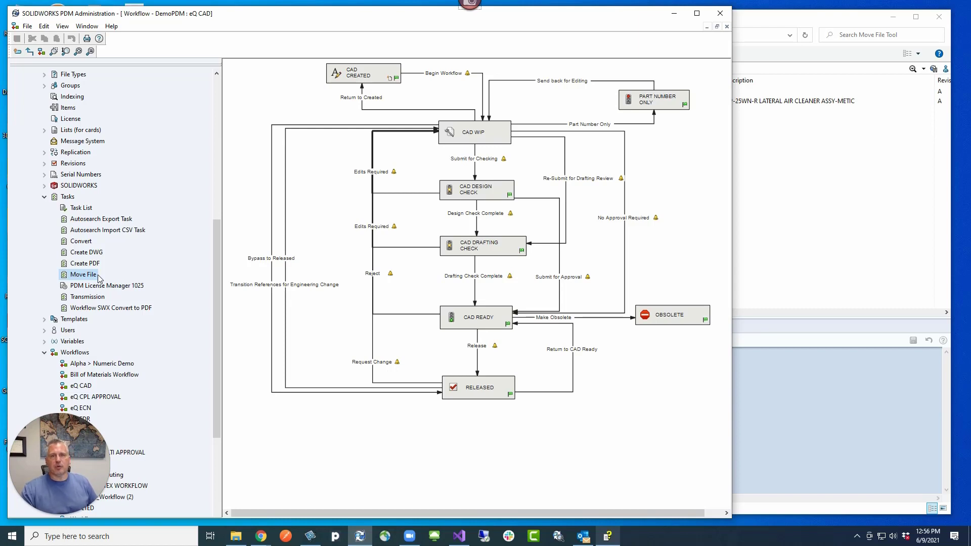
double_click(98, 277)
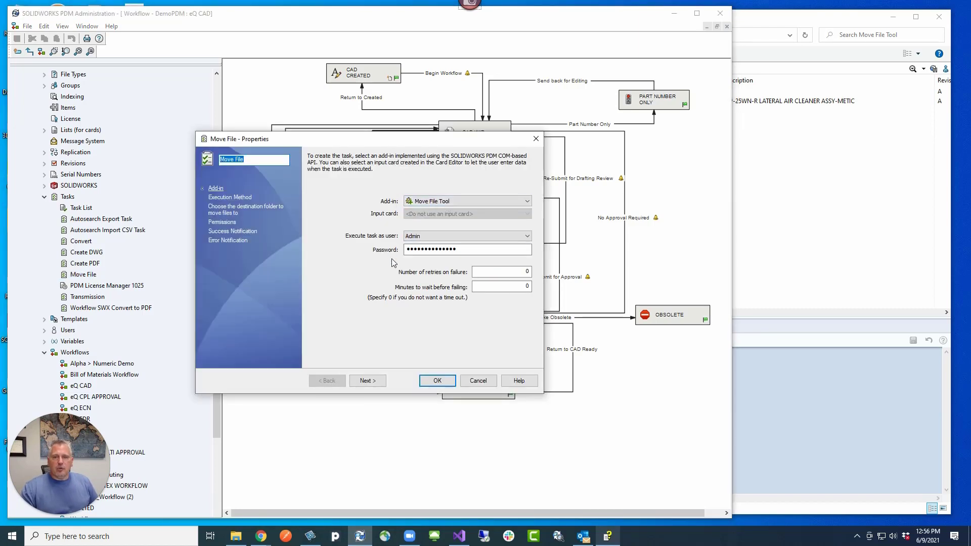
click(368, 381)
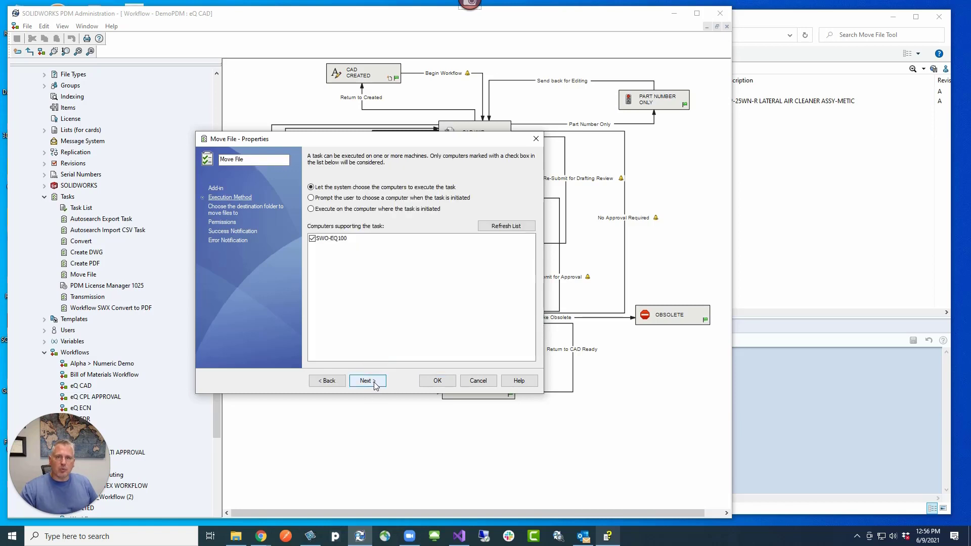
click(375, 385)
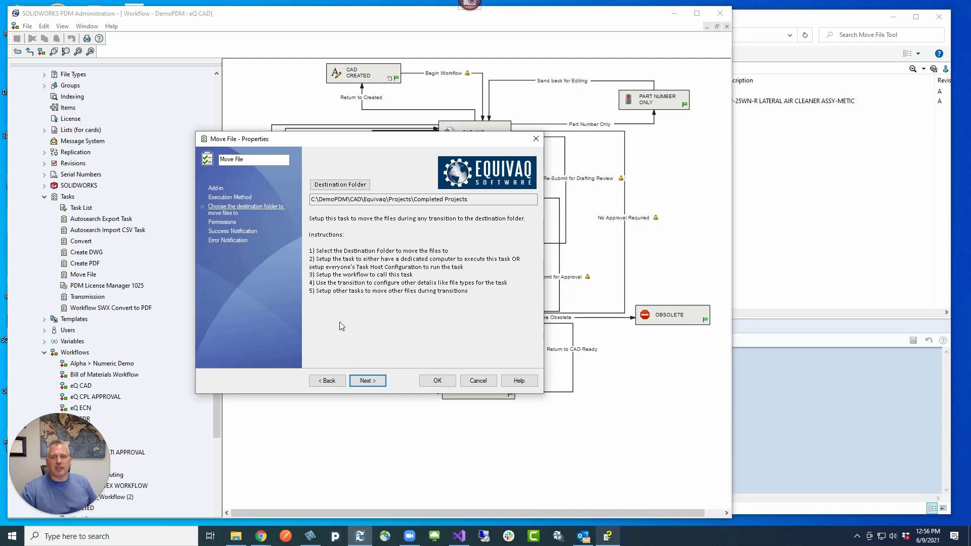
click(368, 380)
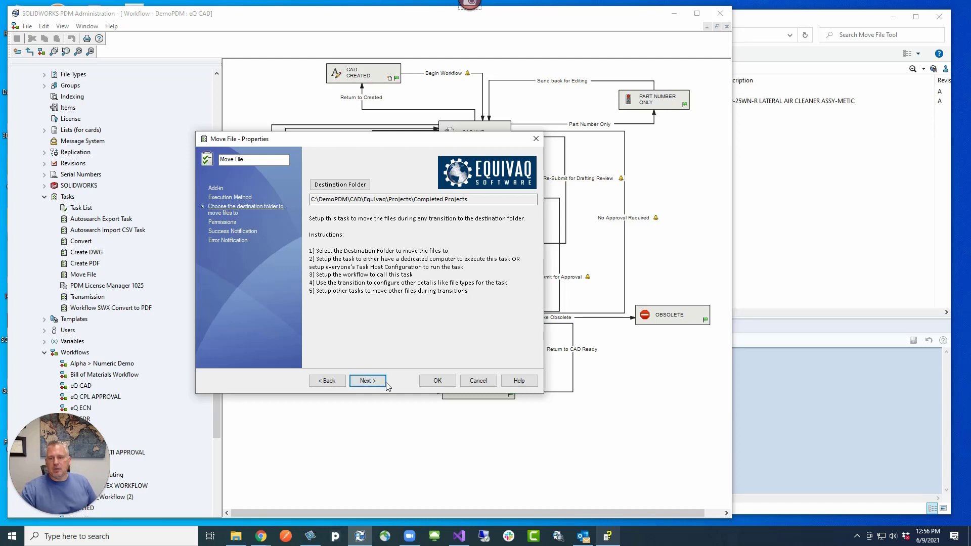
click(436, 384)
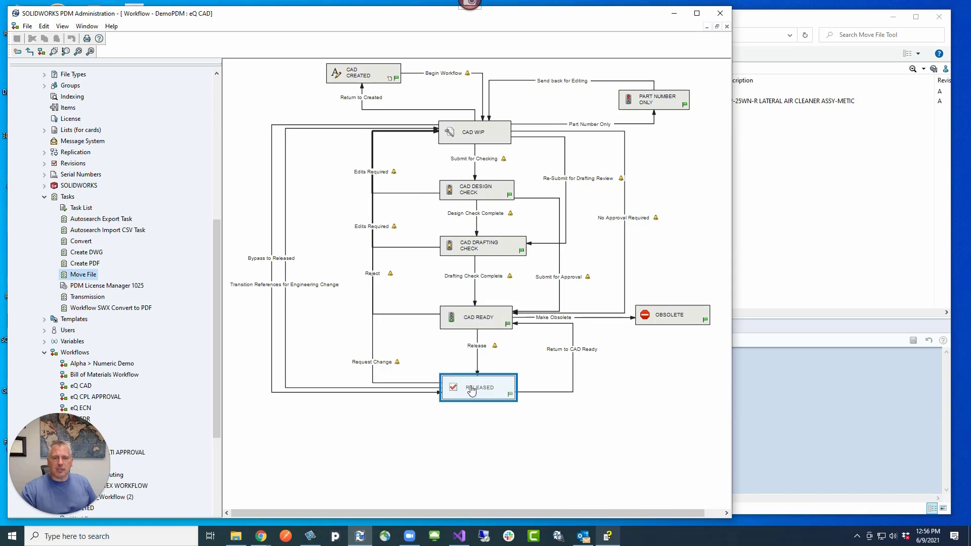
- Open the "Move files to Completed Projects" action of the Release transition between CAD READY and RELEASED
click(477, 346)
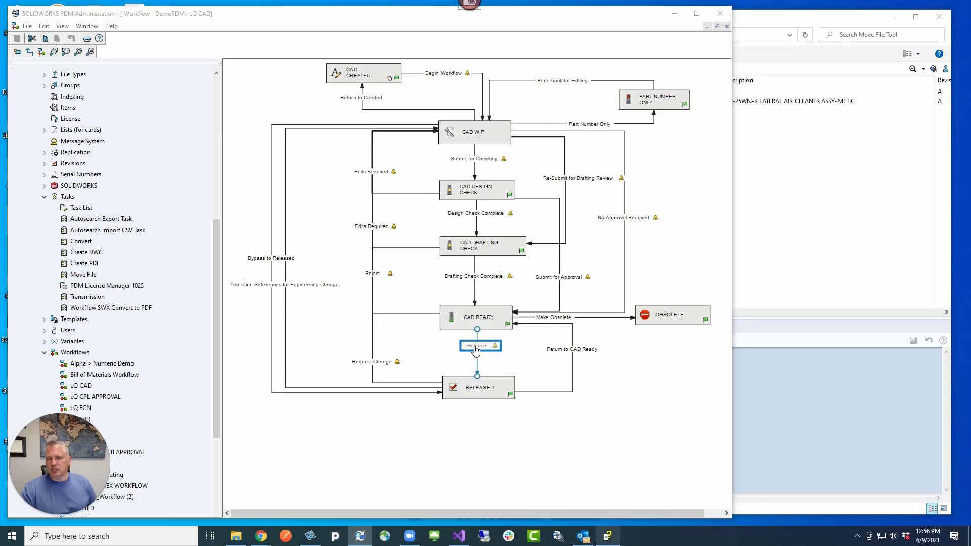
double_click(475, 348)
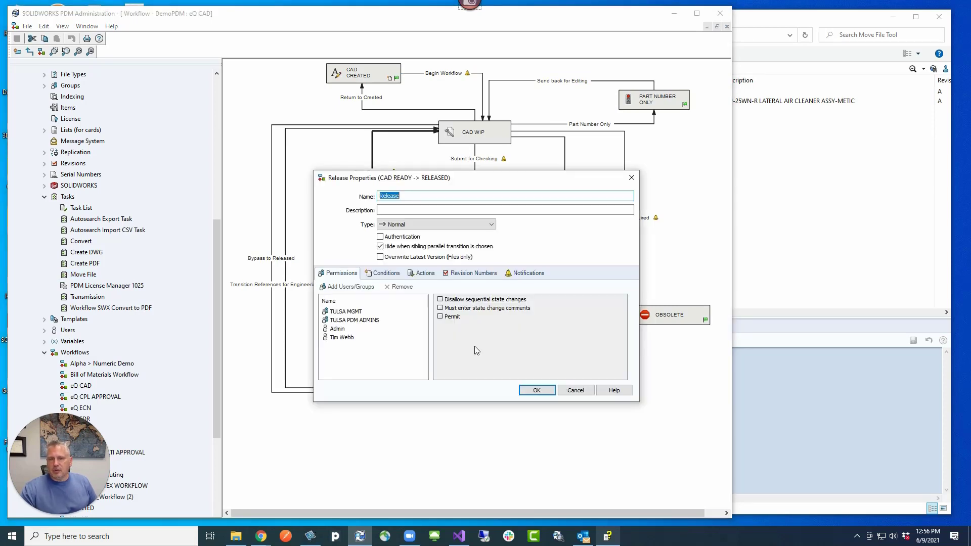
click(421, 274)
scroll(375, 334, down, 1)
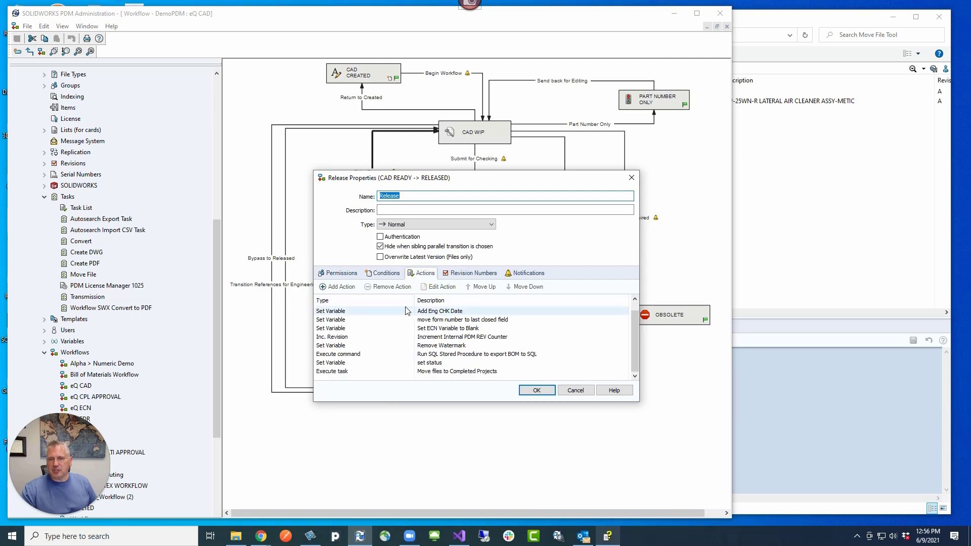
click(341, 371)
double_click(343, 371)
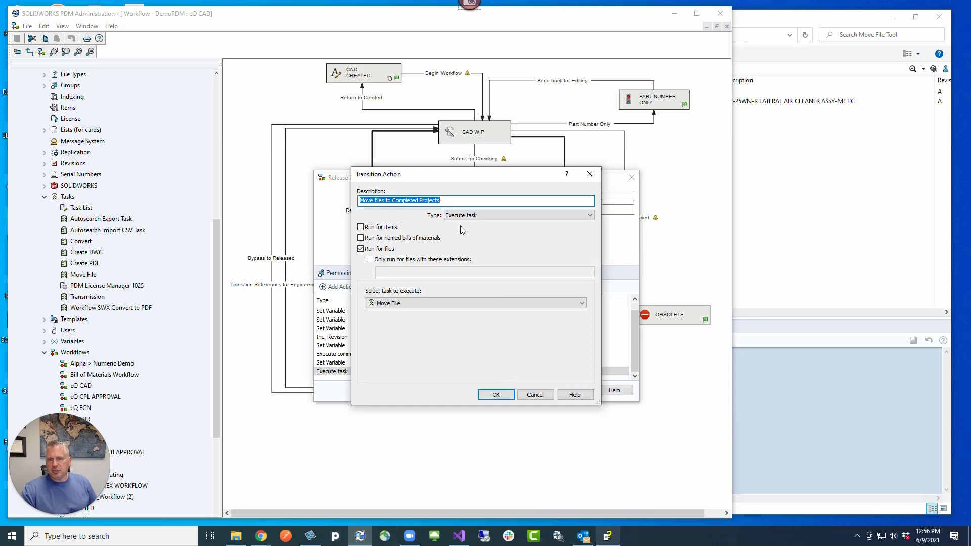
- Keep Move File as the task this transition action executes, accept the transition properties, and save the eQ CAD workflow
click(398, 303)
click(395, 304)
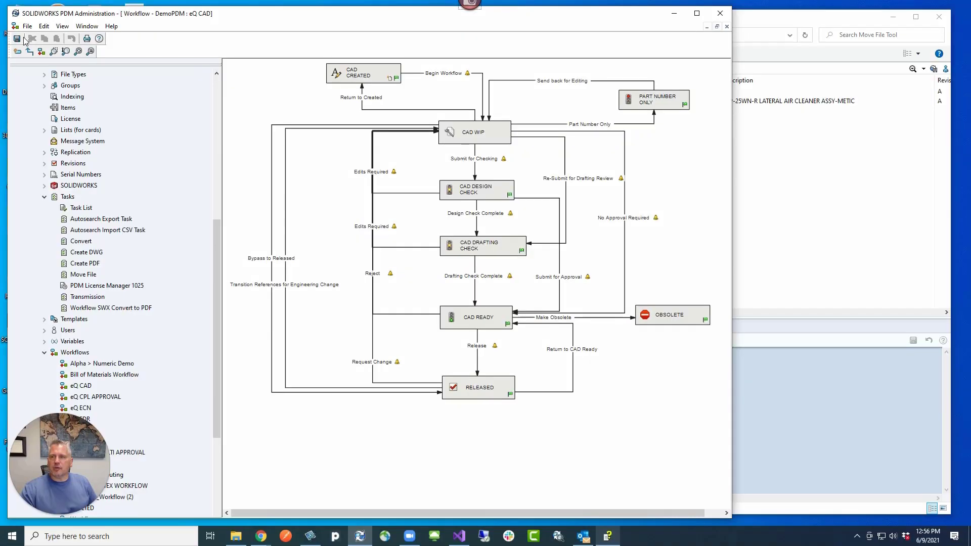
click(17, 38)
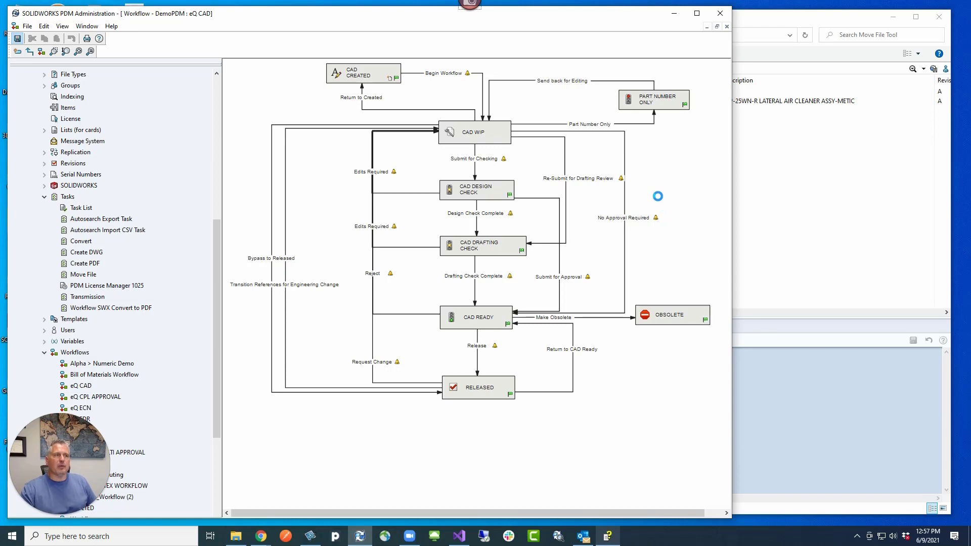
click(649, 216)
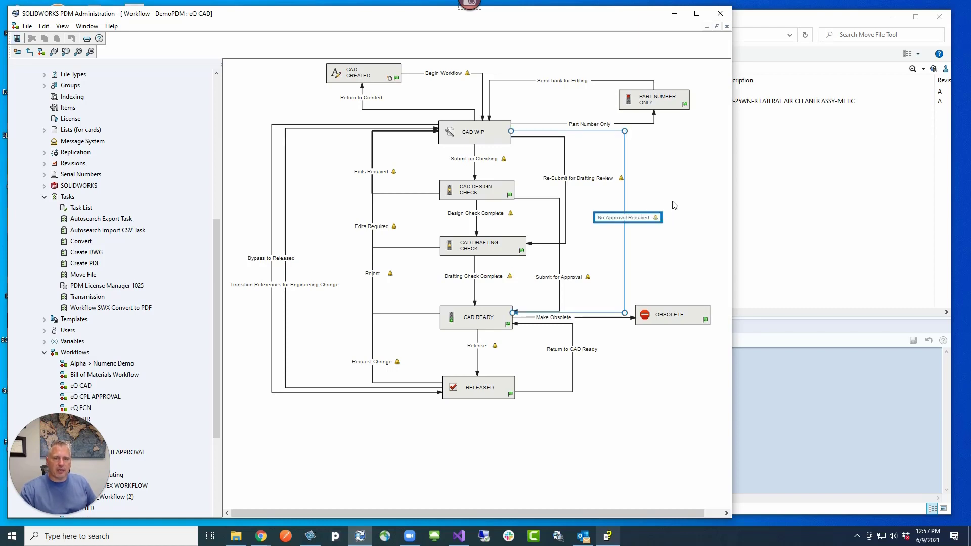
click(676, 201)
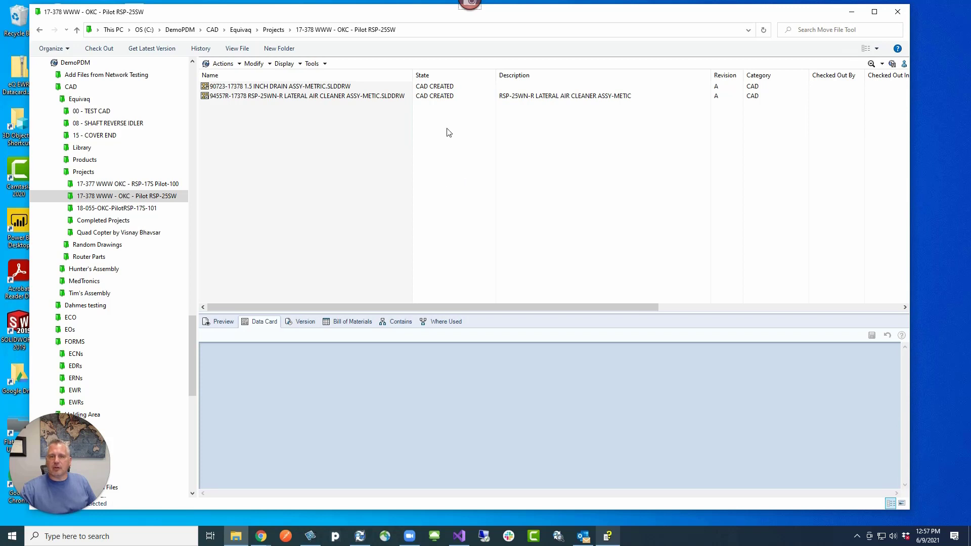
- Run the Begin Workflow transition on both drawings in the 17-378 WWW - OKC - Pilot RSP-25SW folder of the vault
drag(355, 118, 303, 90)
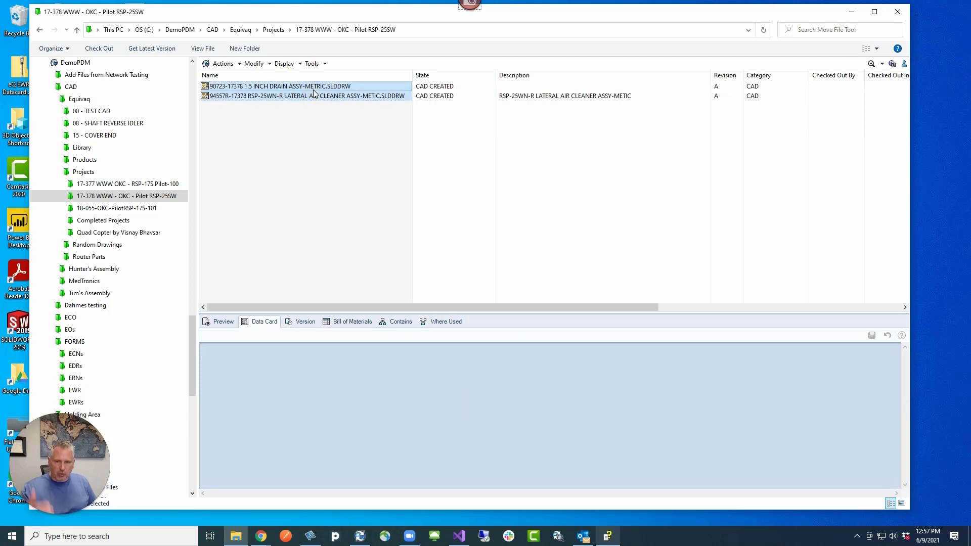
right_click(314, 94)
mouse_move(452, 258)
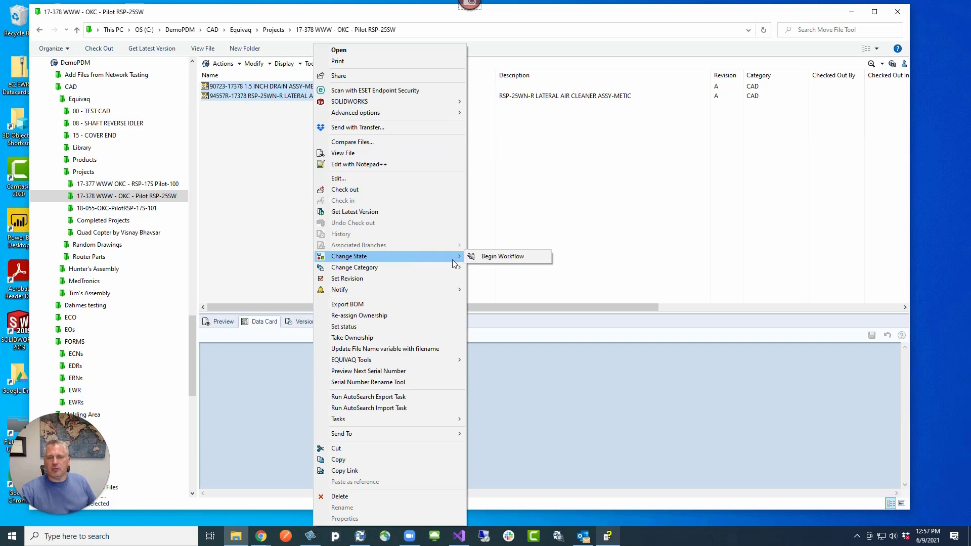
click(497, 257)
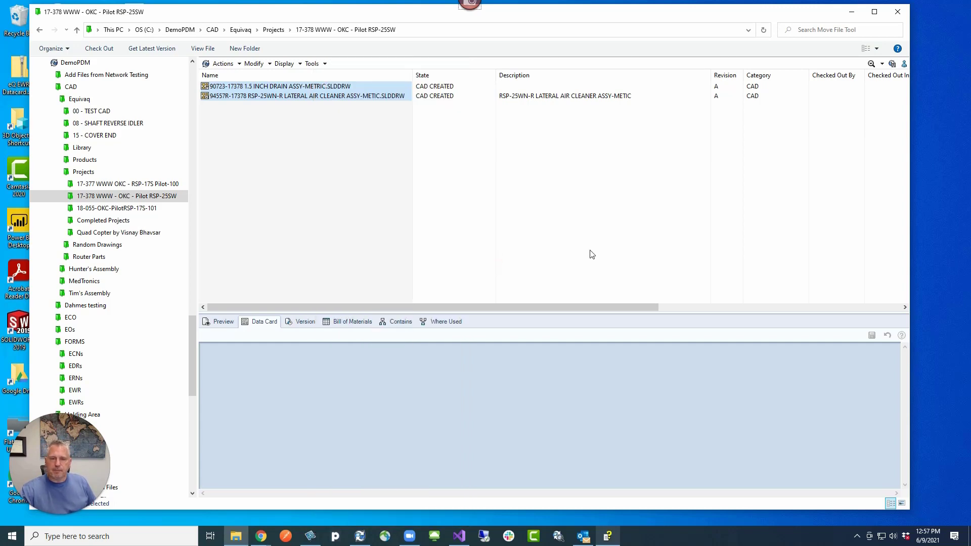
key(Return)
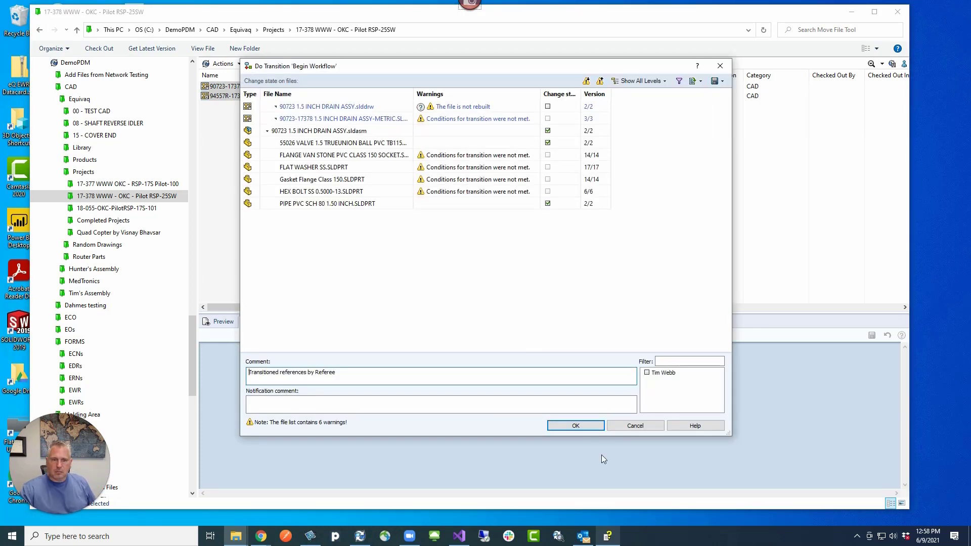
click(582, 426)
key(Return)
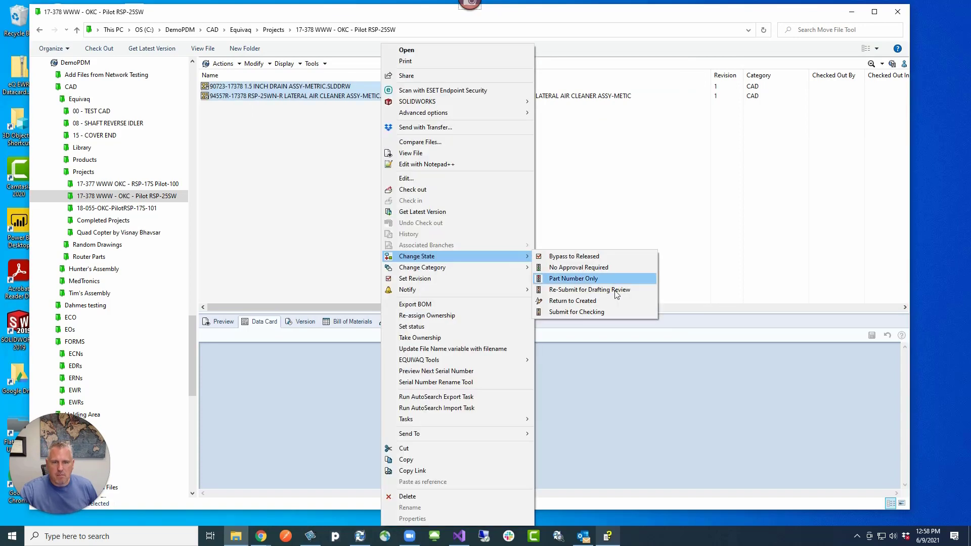
- Change the state of both drawings with the No Approval Required transition
click(359, 160)
right_click(333, 91)
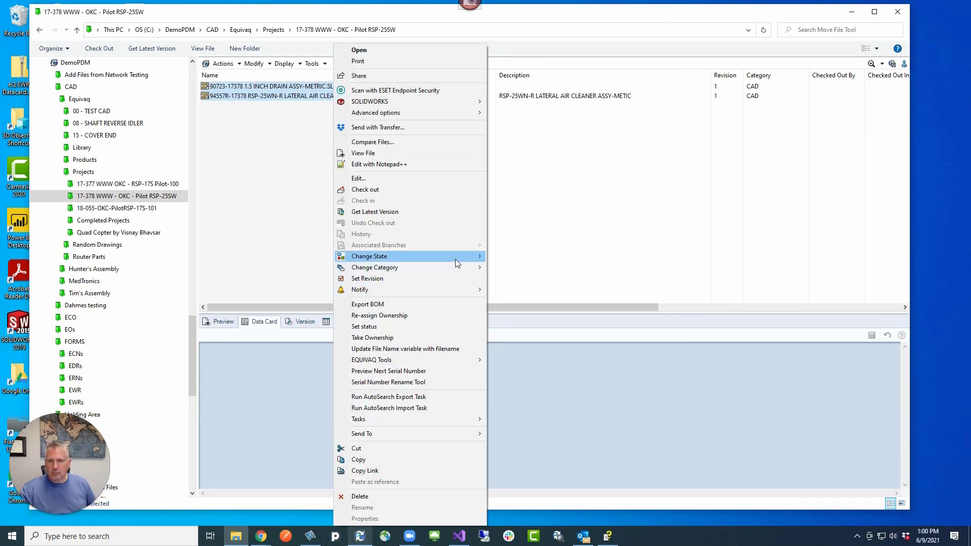
click(511, 268)
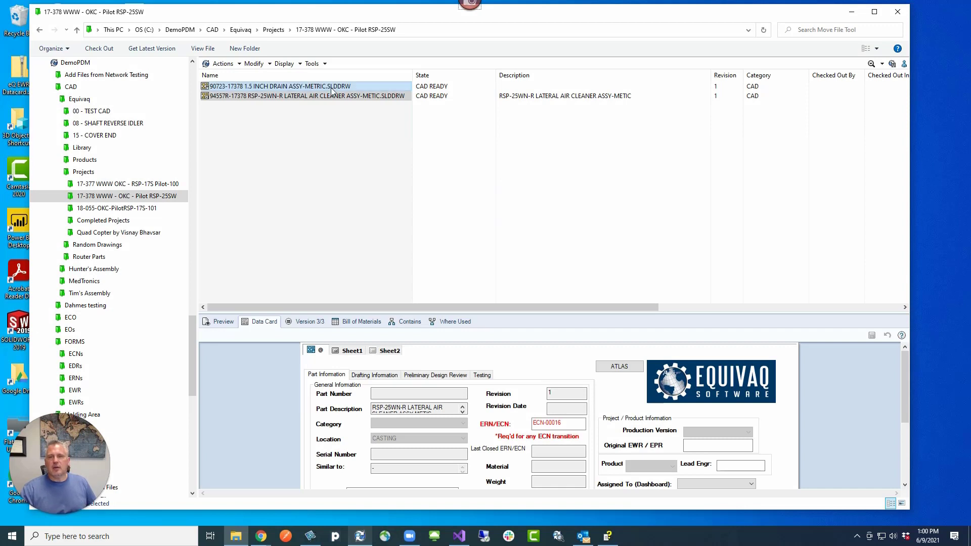
- Check the Completed Projects folder, and return to the 17-378 WWW - OKC - Pilot RSP-25SW folder
right_click(329, 90)
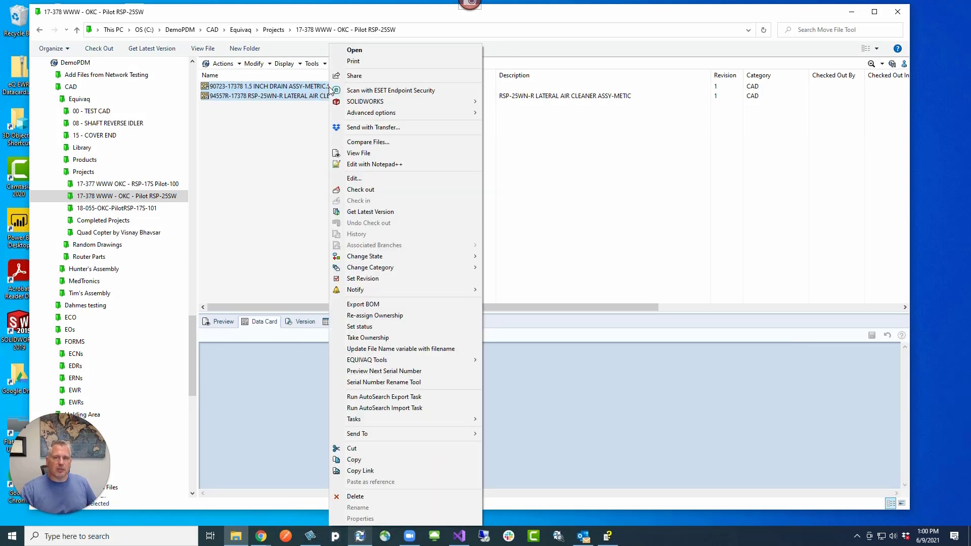
click(108, 223)
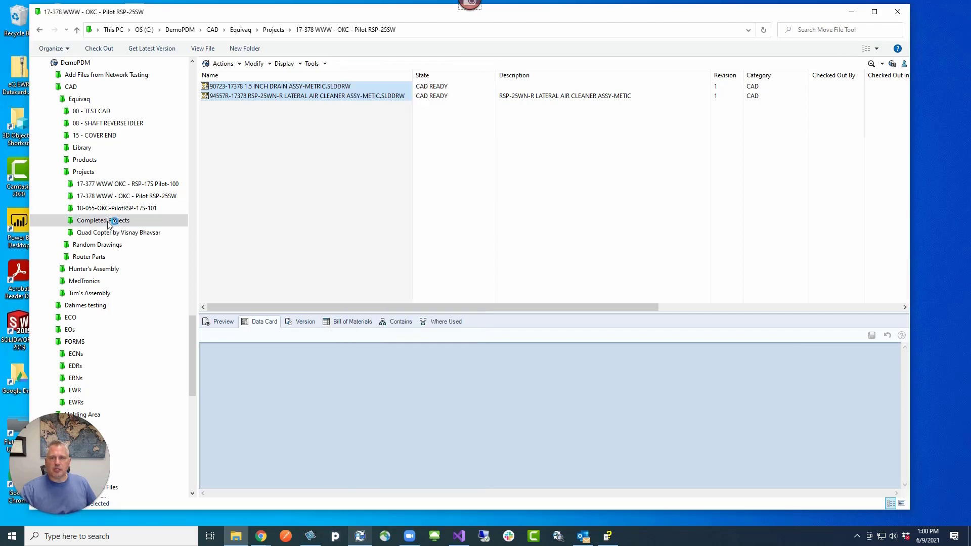
click(41, 30)
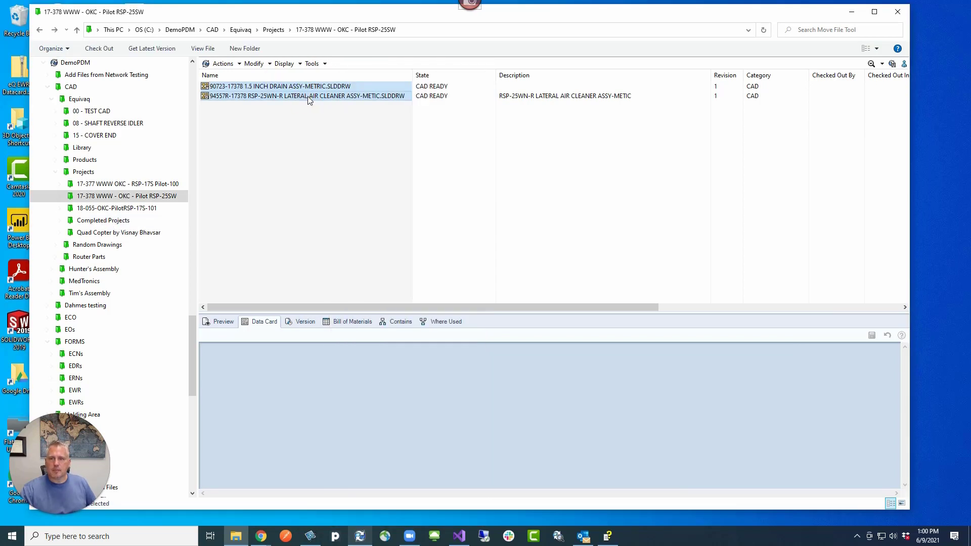
- Run the Release transition on both drawings and switch to the SOLIDWORKS PDM Administration window
right_click(308, 96)
click(500, 257)
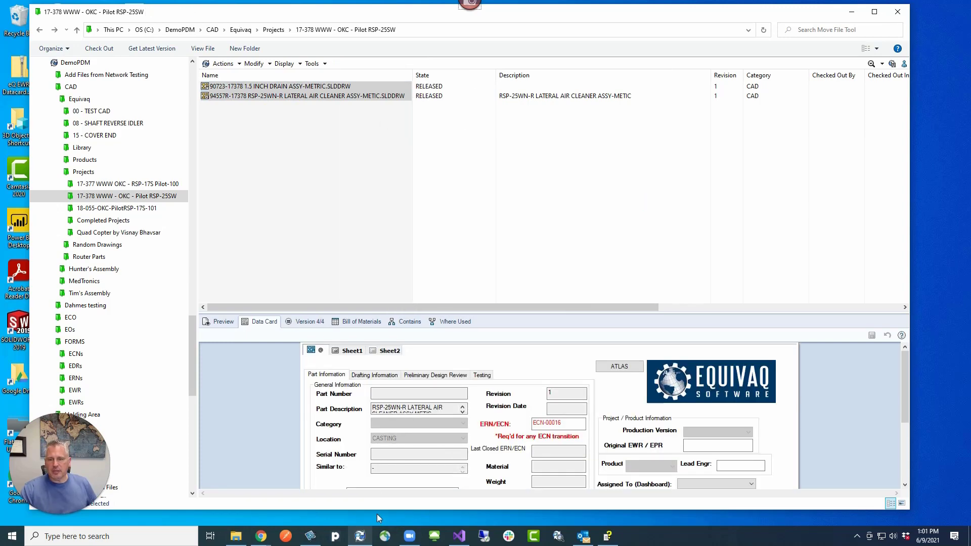
click(359, 537)
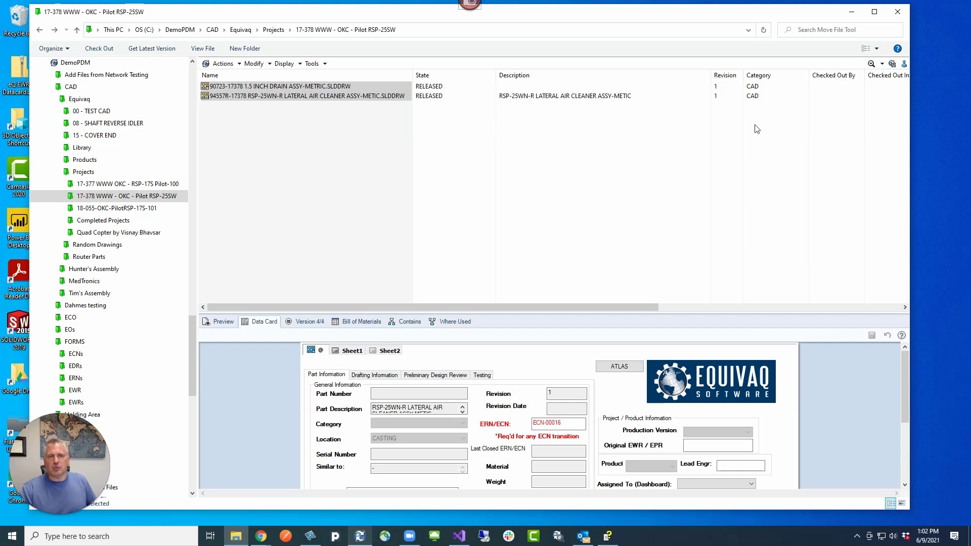
- Refresh the project folder listing and check the Completed Projects folder for the released drawings
click(764, 31)
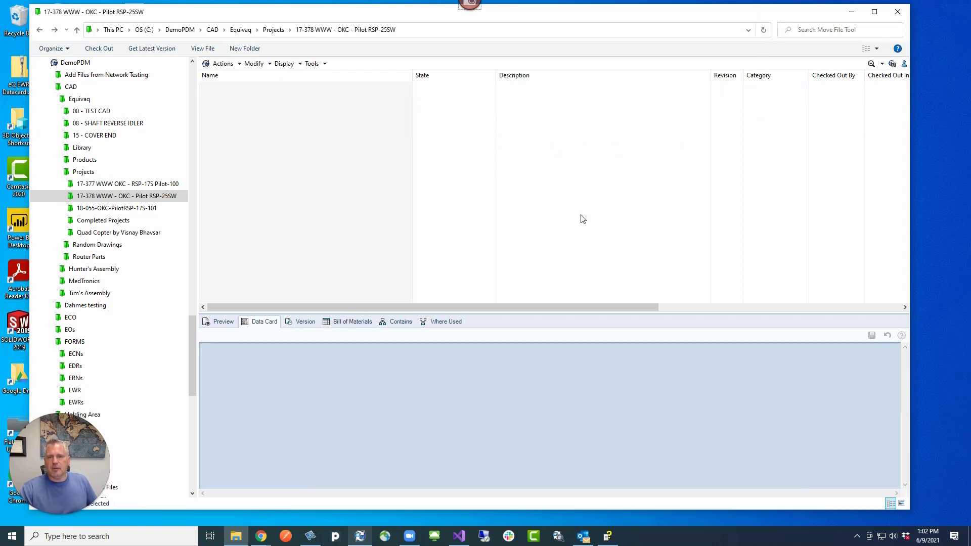
click(125, 220)
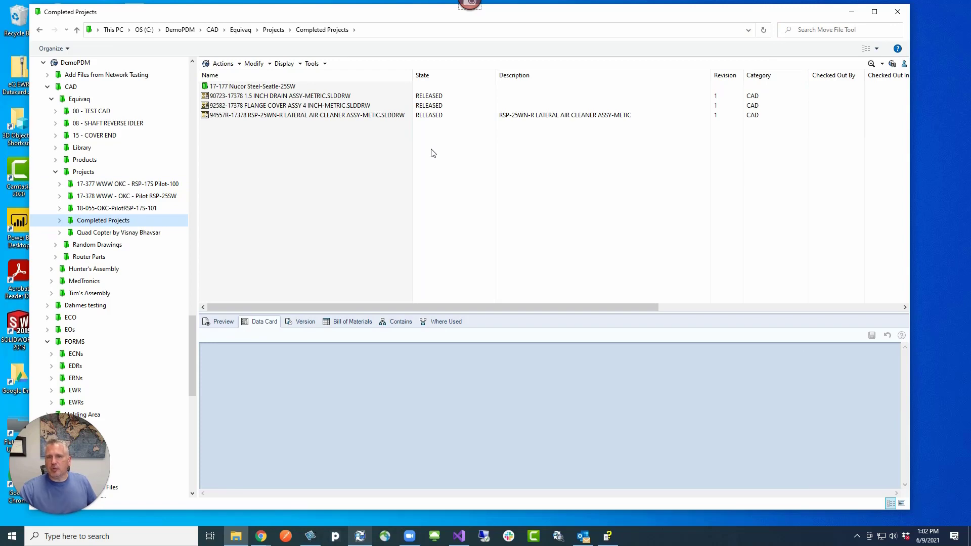
click(288, 105)
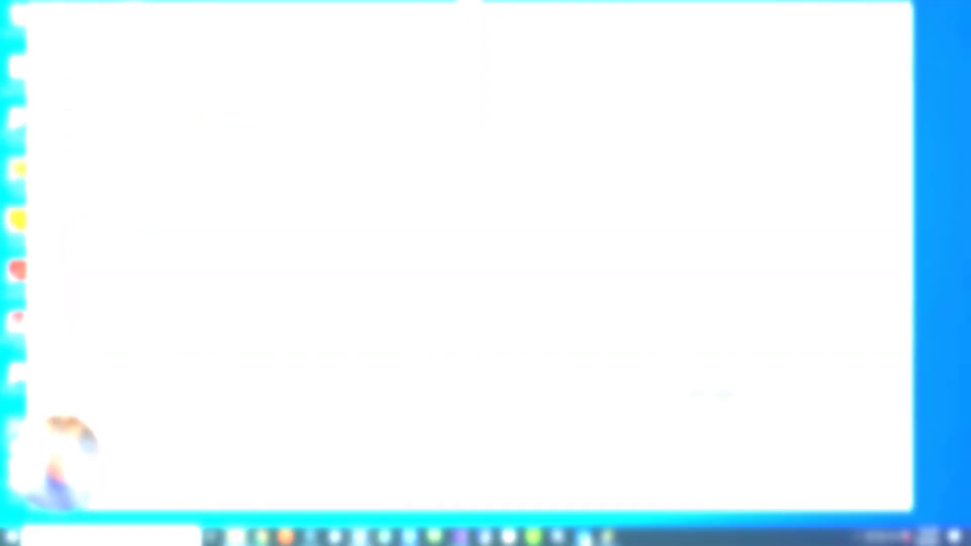